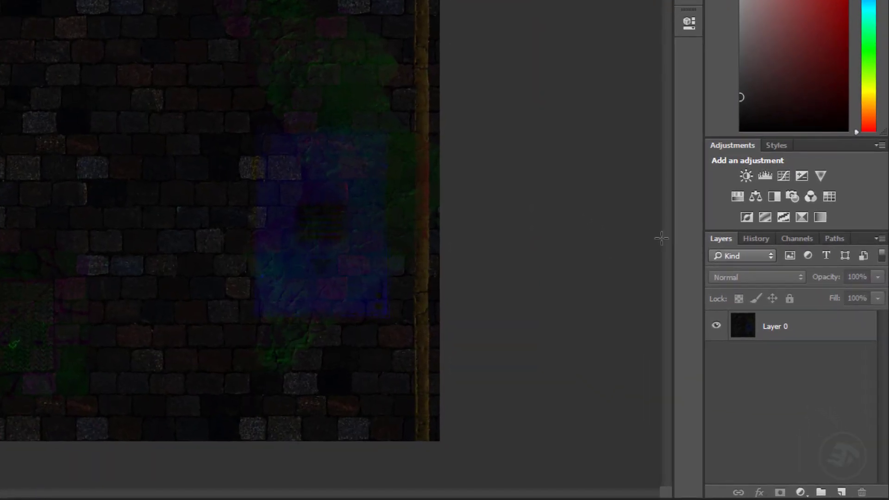
Inspect the red, green and blue channels of dc_cobblerd01.png one at a time, and show all channels together again
left_click(797, 238)
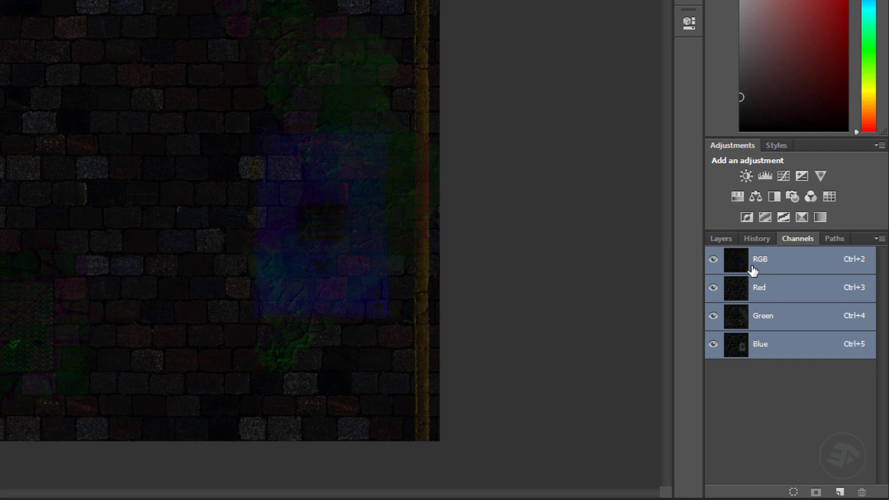
left_click(756, 293)
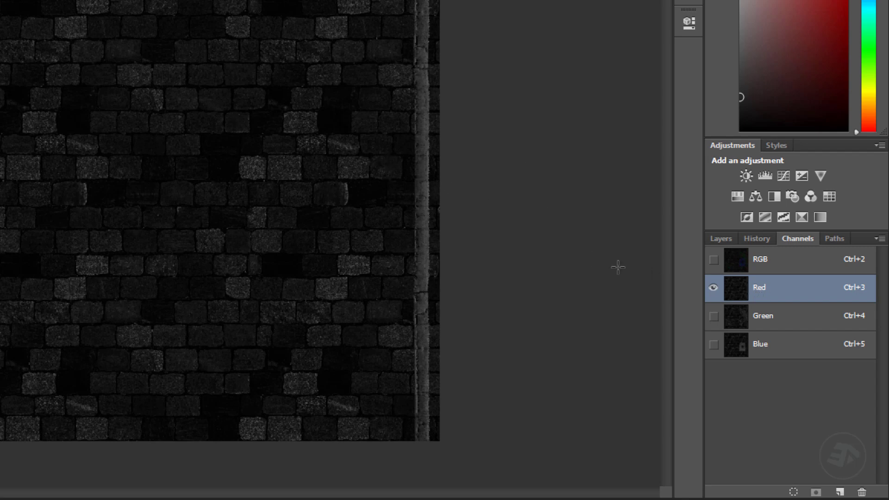
left_click(766, 323)
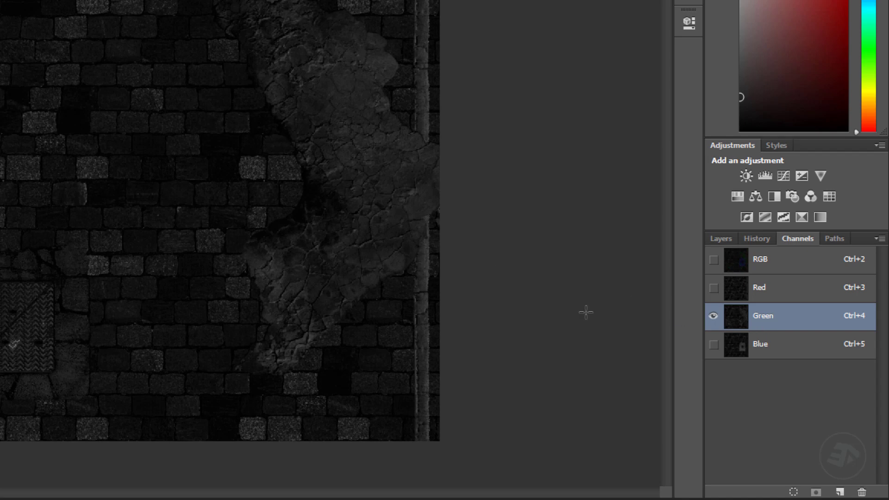
left_click(761, 350)
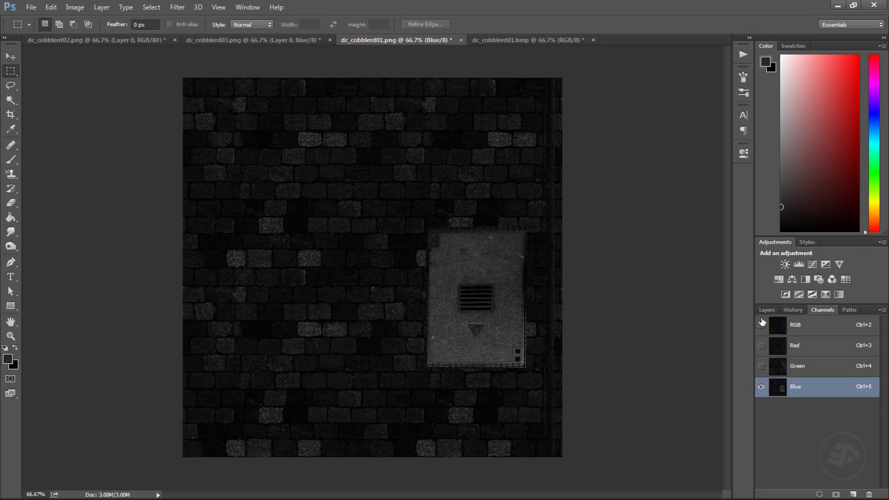
key("ctrl+3")
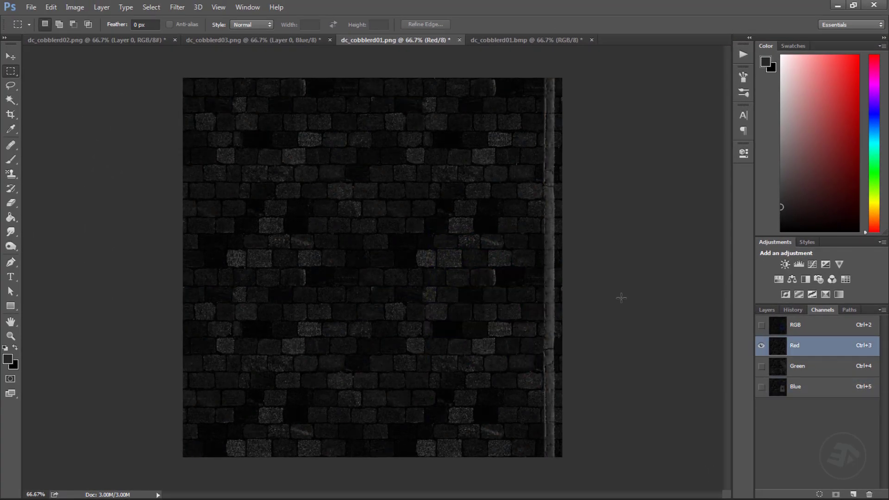
left_click(799, 371)
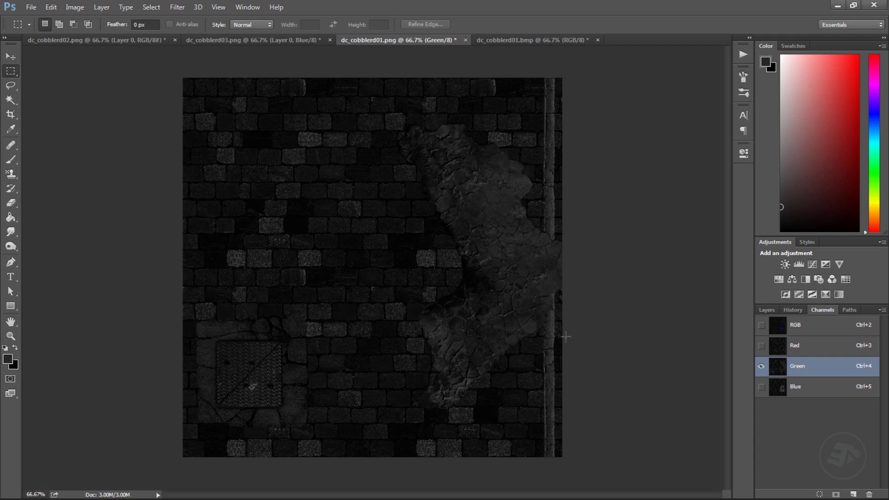
left_click(797, 389)
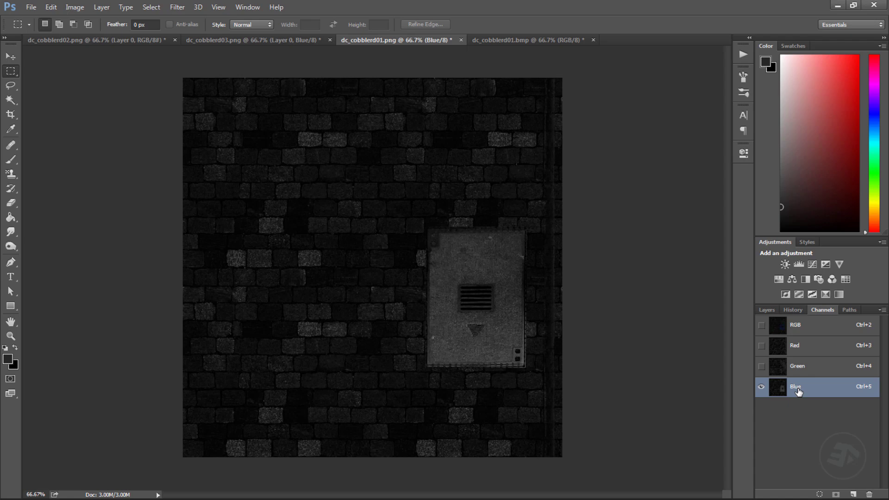
key("grave")
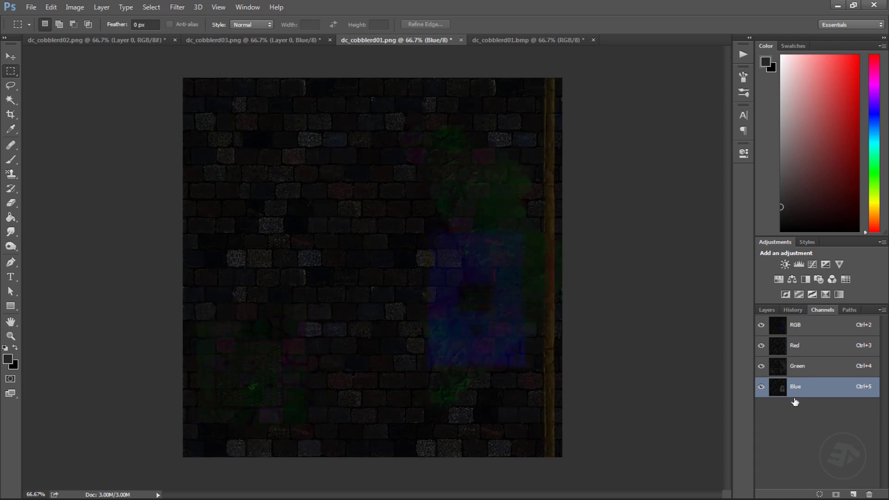
Try a new alpha channel shown over the RGB composite in dc_cobblerd01.bmp, and delete that channel
left_click(529, 39)
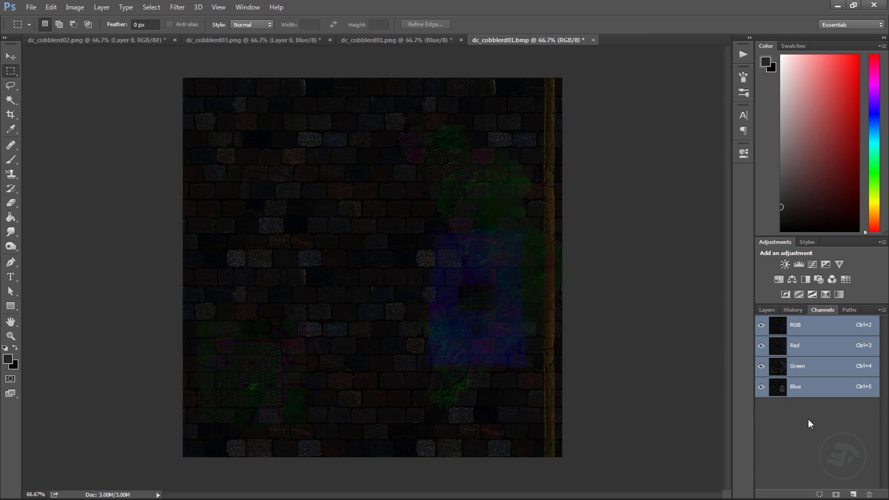
left_click(853, 494)
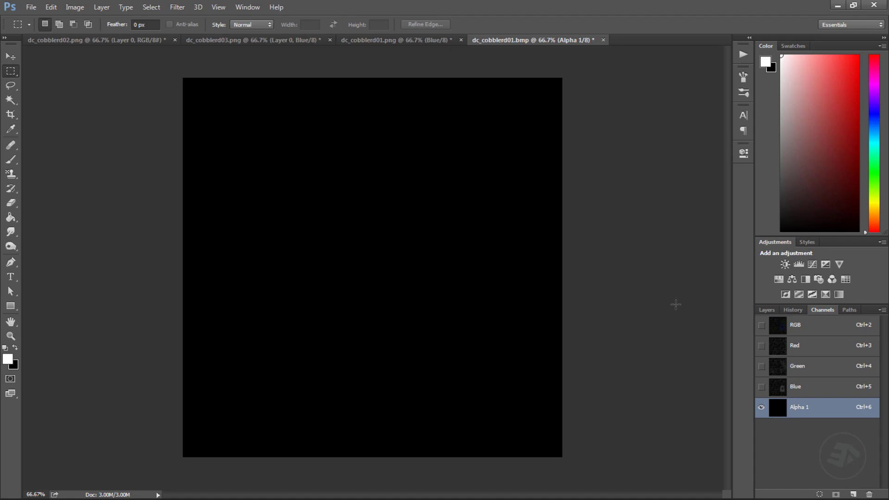
left_click(761, 326)
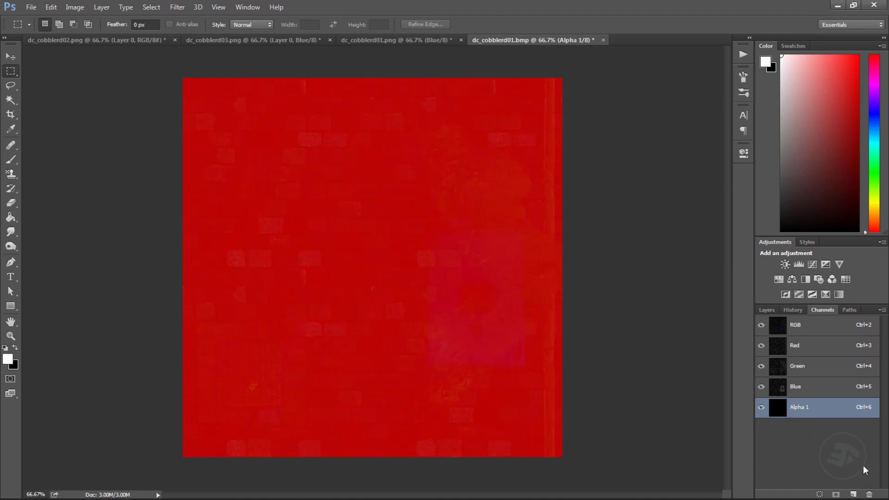
left_click(870, 494)
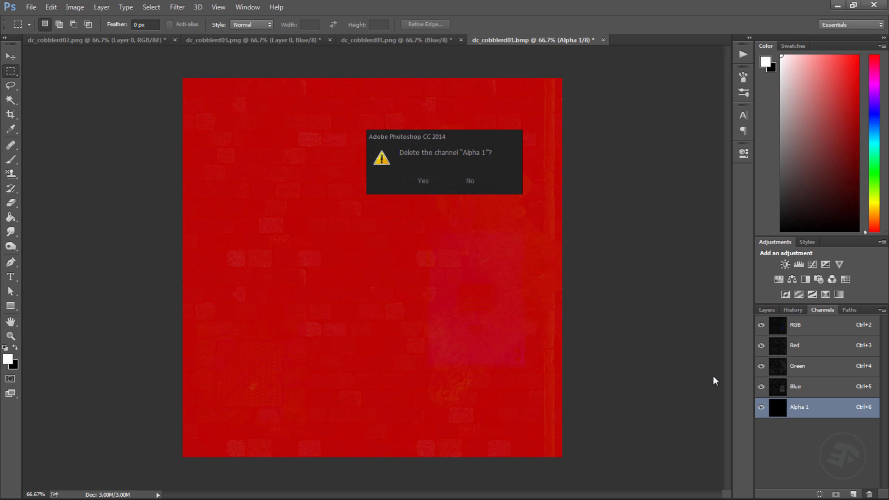
left_click(422, 182)
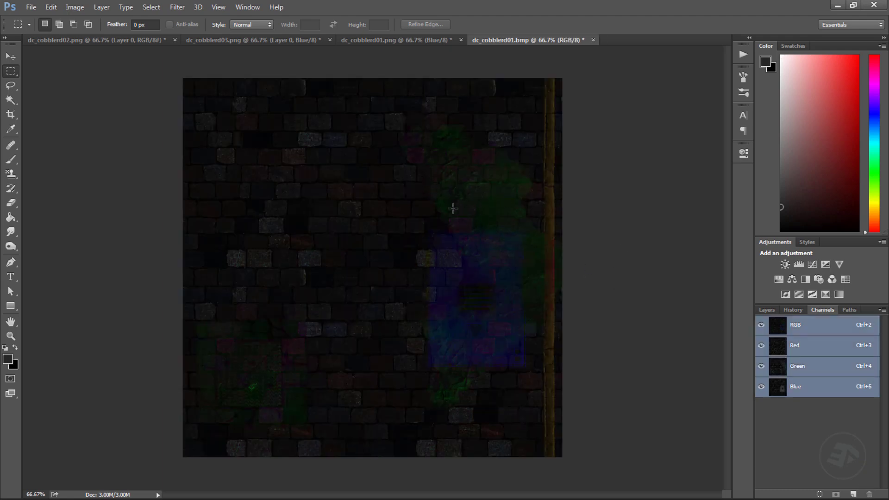
Revert dc_cobblerd01.bmp to its original snapshot in the document history
left_click(795, 310)
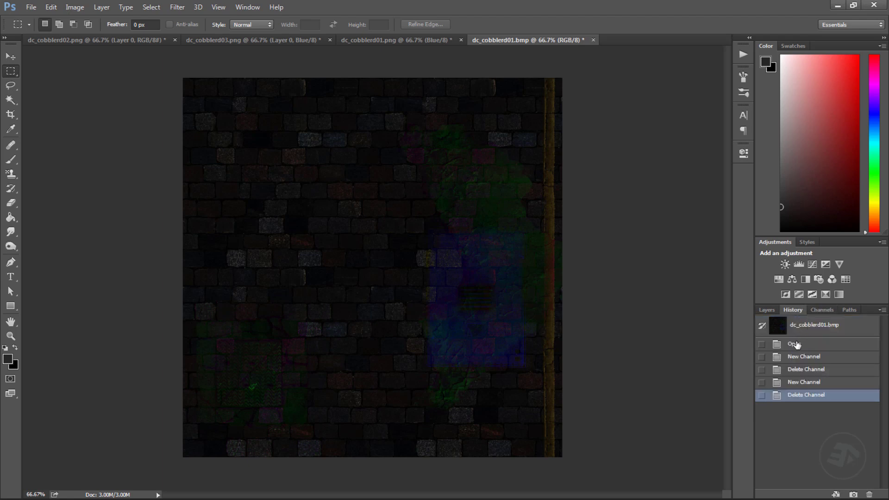
left_click(795, 345)
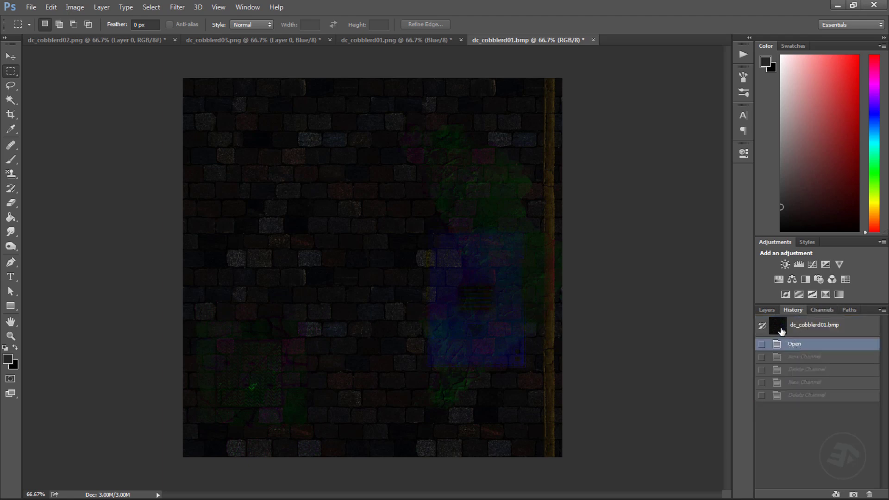
left_click(782, 331)
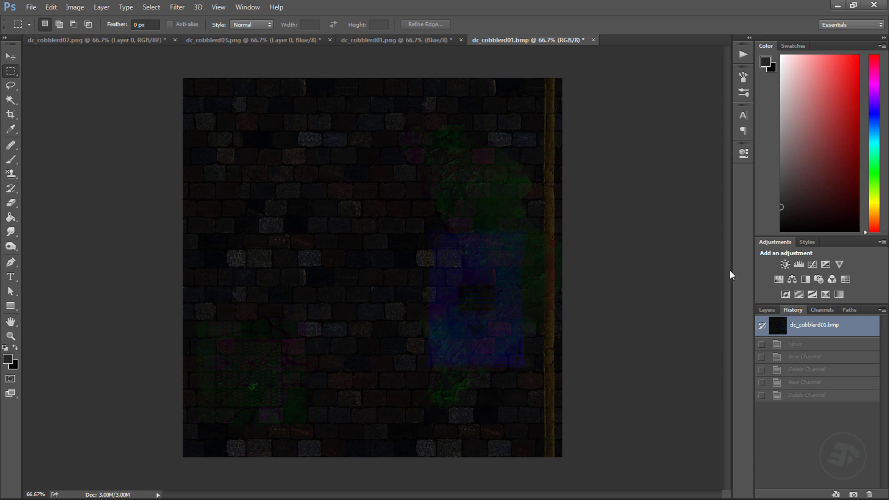
Revert dc_cobblerd01.png to its freshly opened history state and display its channel list
left_click(420, 41)
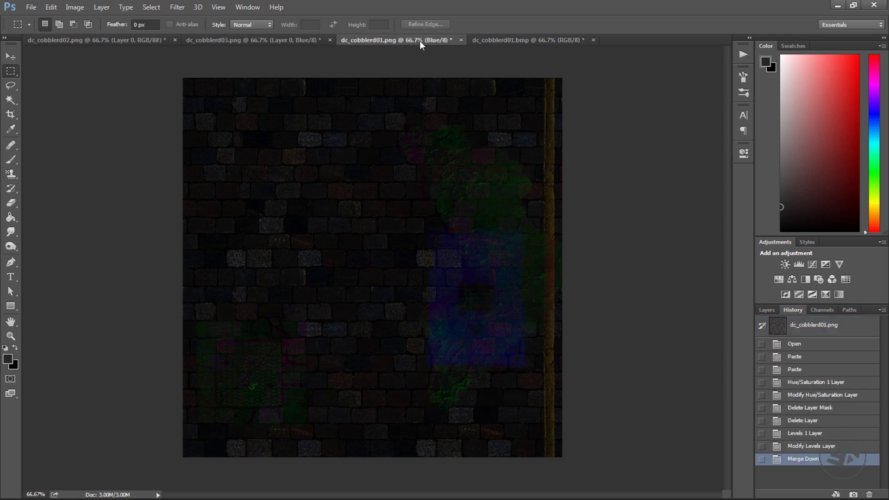
left_click(794, 344)
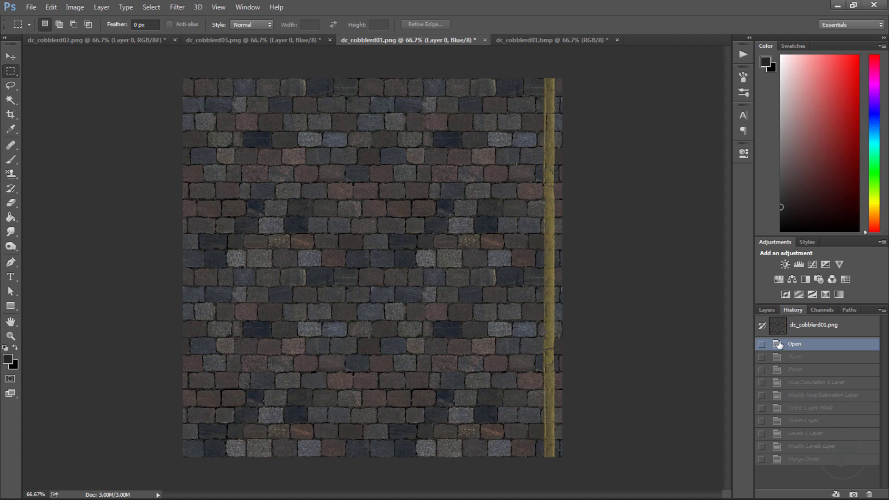
left_click(828, 309)
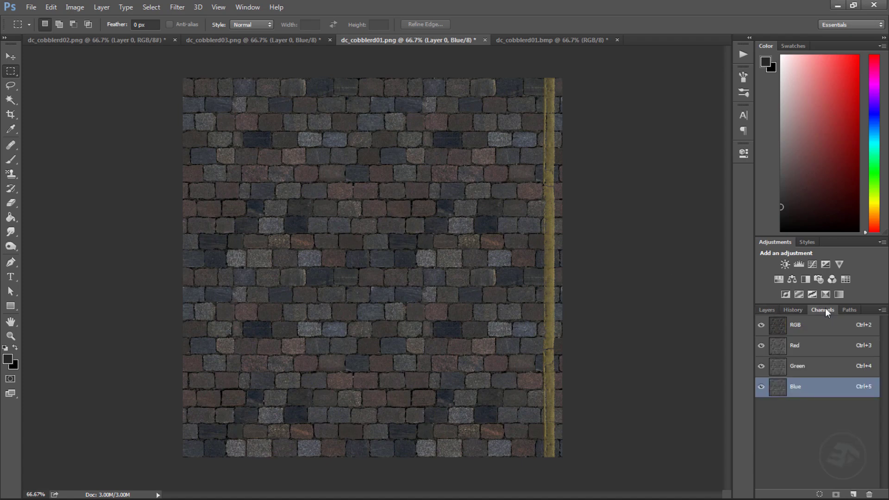
Go through the red, green and blue channels of the reverted dc_cobblerd01.png, finishing with red selected
left_click(797, 347)
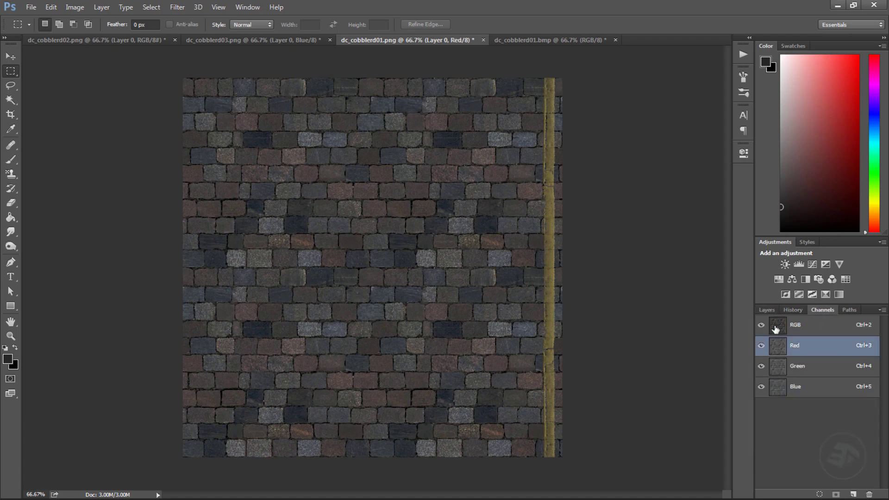
left_click(798, 366)
left_click(795, 387)
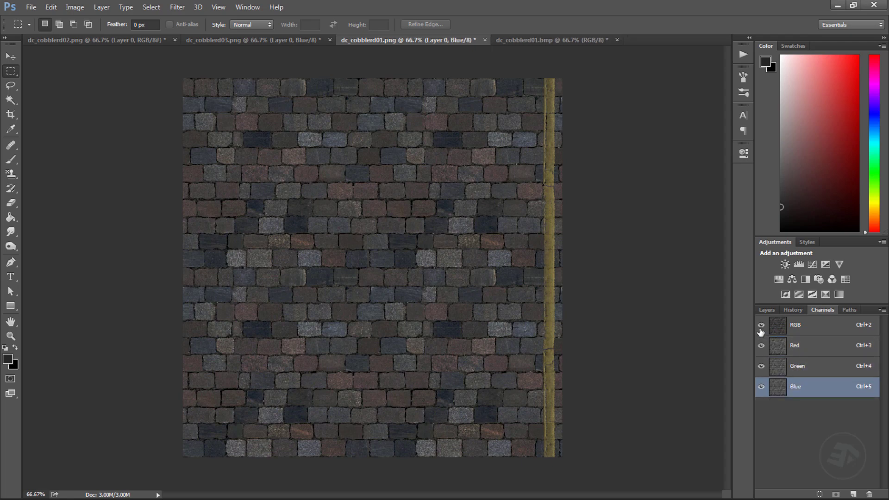
left_click(797, 348)
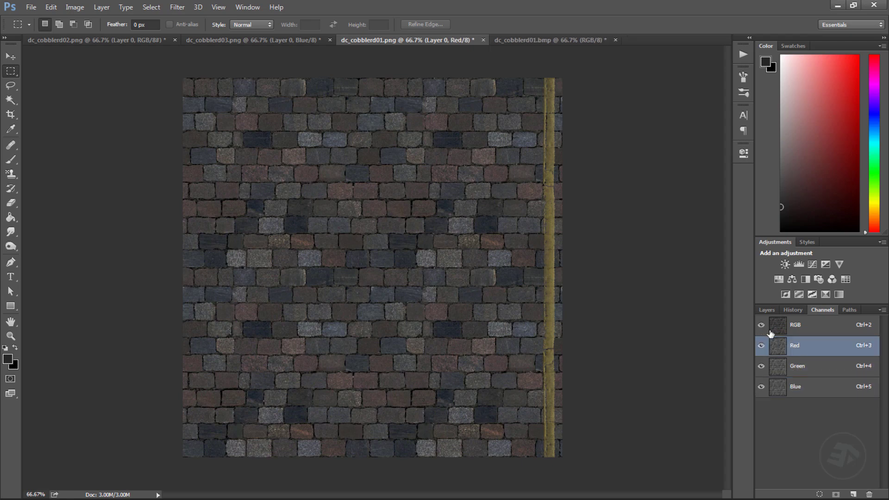
left_click(797, 365)
left_click(799, 386)
left_click(795, 350)
Compare the red, green and blue channels of dc_cobblerd03.png and dc_cobblerd02.png by selecting each in turn
left_click(270, 42)
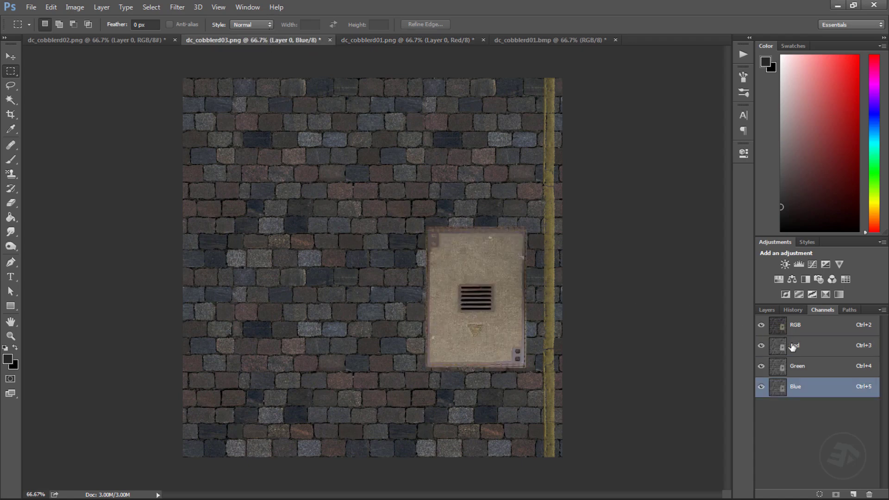
left_click(792, 347)
left_click(795, 366)
left_click(796, 387)
left_click(138, 41)
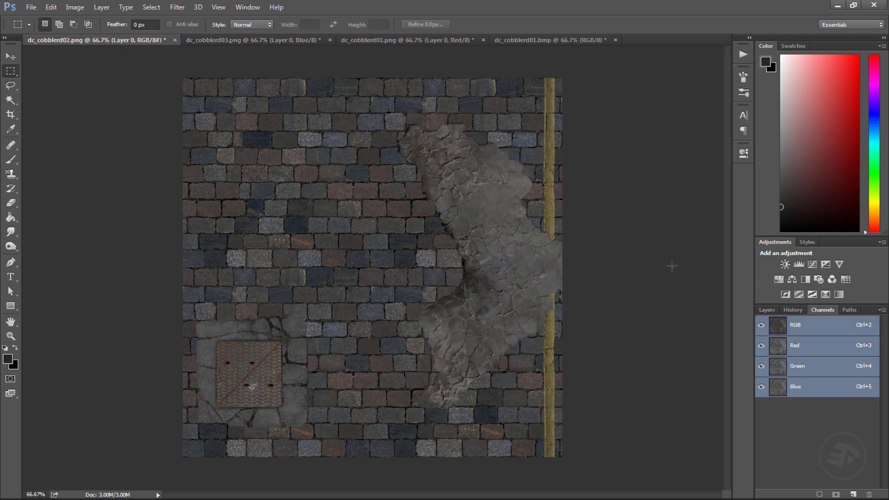
left_click(797, 346)
left_click(799, 366)
left_click(797, 387)
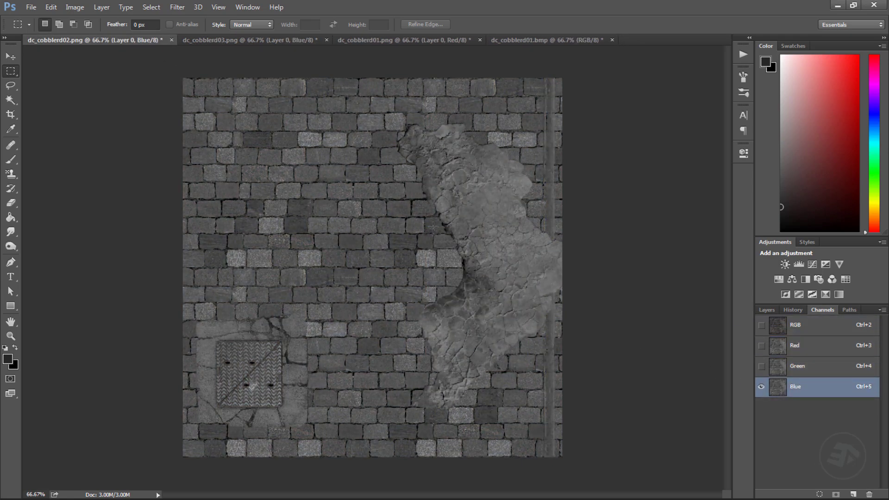
Copy the entire green channel of dc_cobblerd02.png into the green channel of dc_cobblerd01.png
left_click(799, 367)
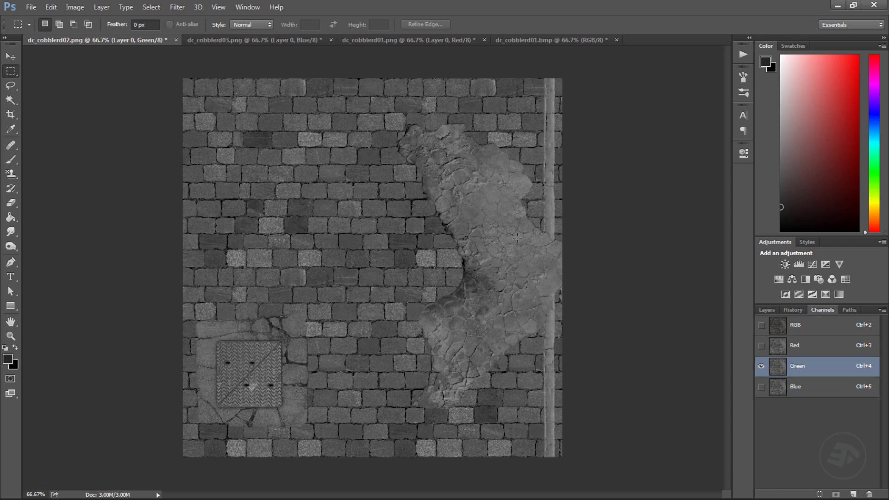
key("ctrl+a")
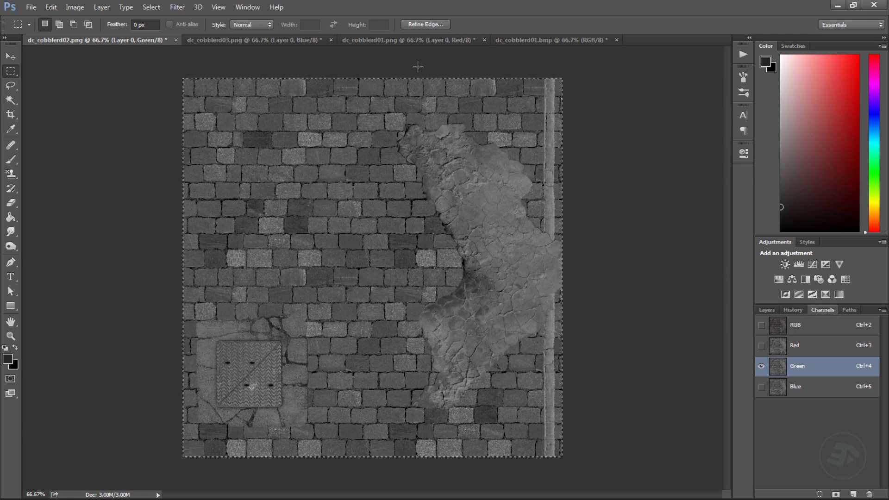
left_click(385, 41)
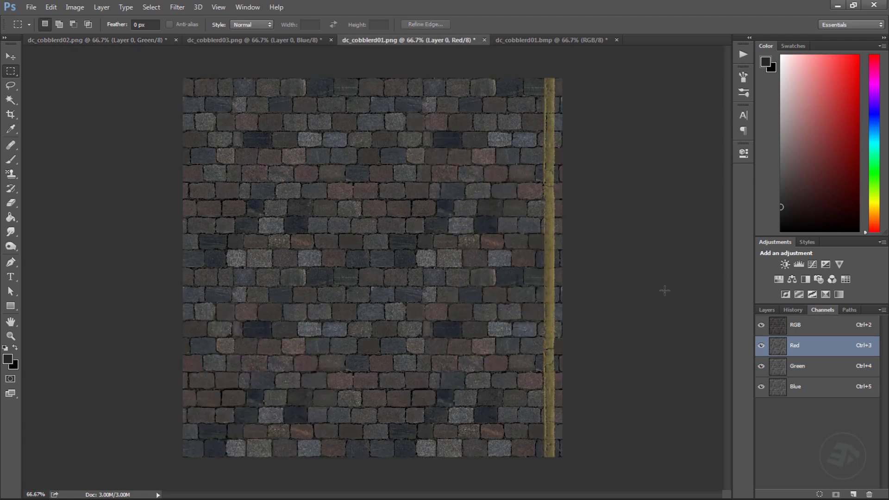
left_click(799, 369)
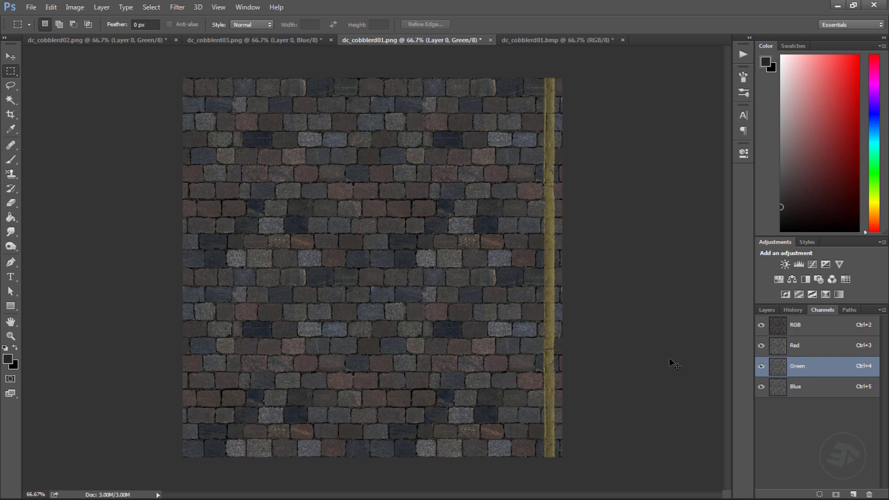
key("ctrl+v")
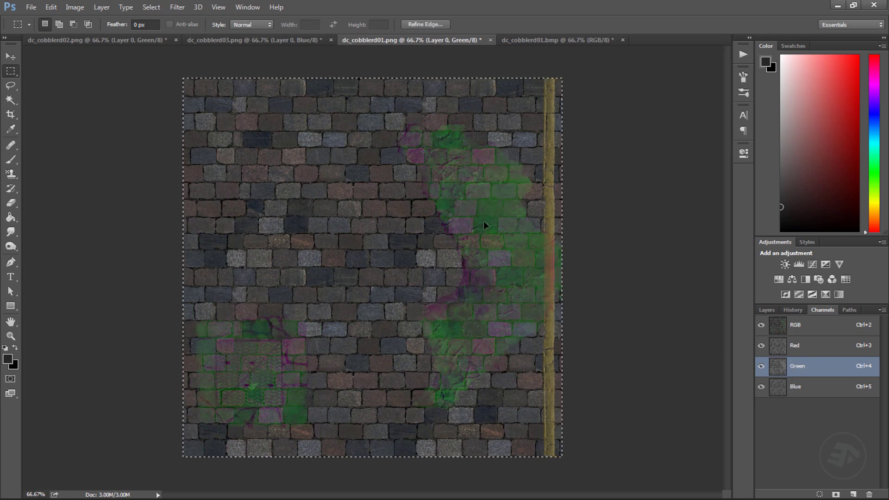
Copy the entire blue channel of dc_cobblerd03.png into the blue channel of dc_cobblerd01.png
left_click(235, 40)
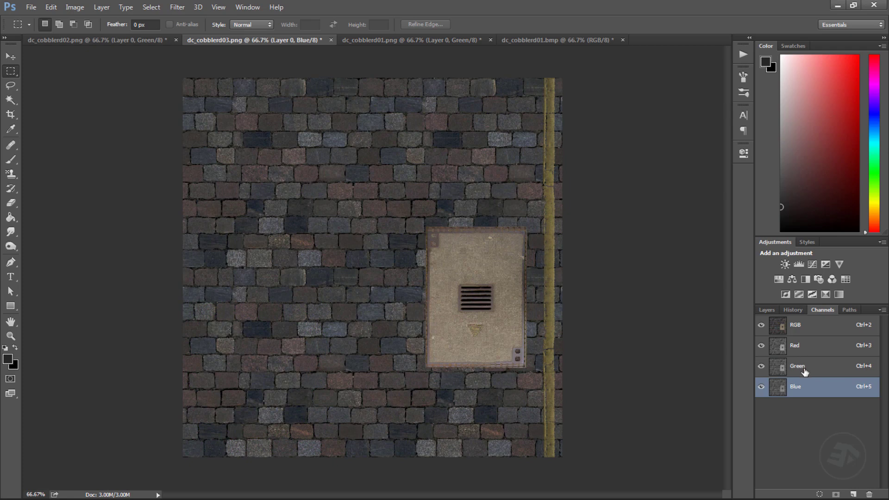
key("ctrl+a")
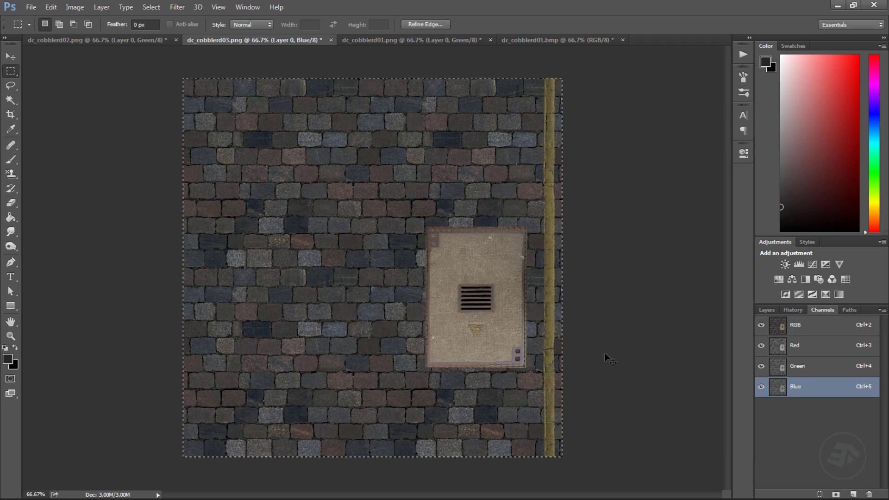
left_click(443, 40)
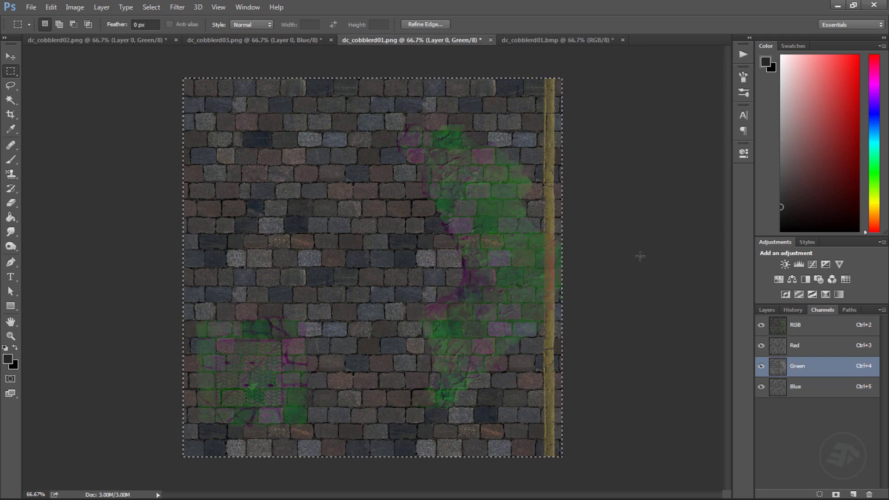
left_click(816, 383)
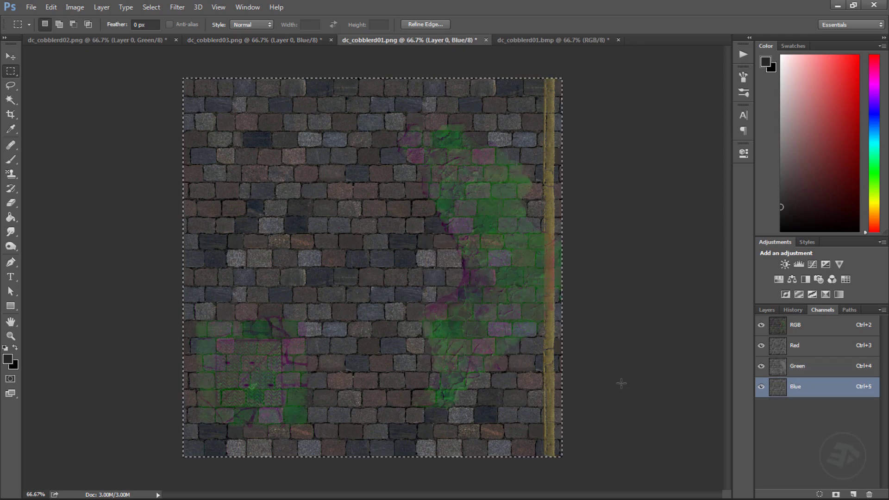
key("ctrl+v")
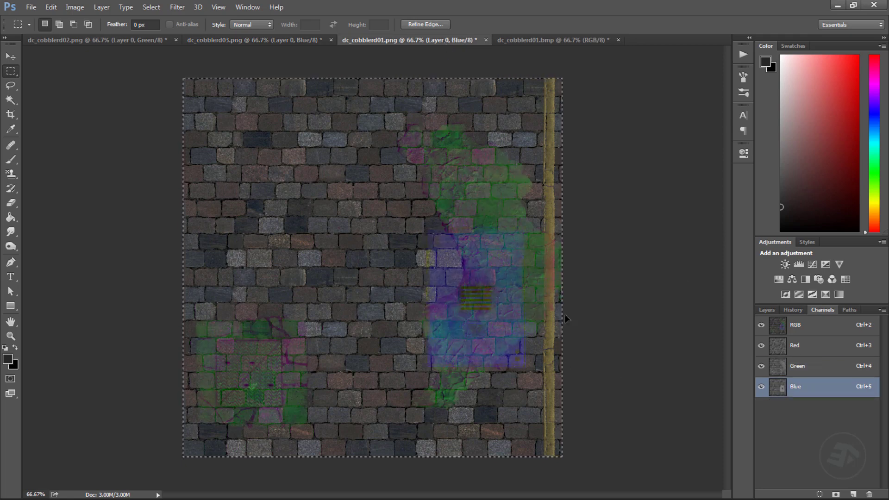
Add a Levels adjustment layer with midtones set to 0.45 above Layer 0 and merge the two layers
left_click(767, 309)
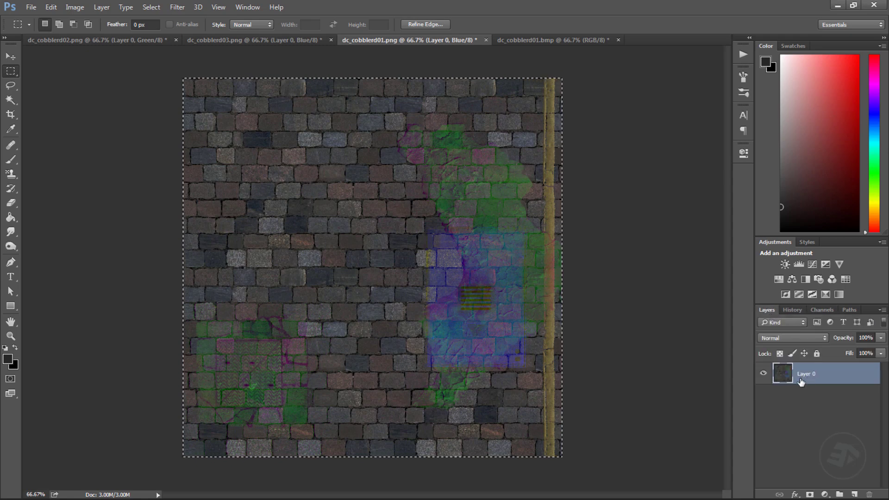
left_click(830, 494)
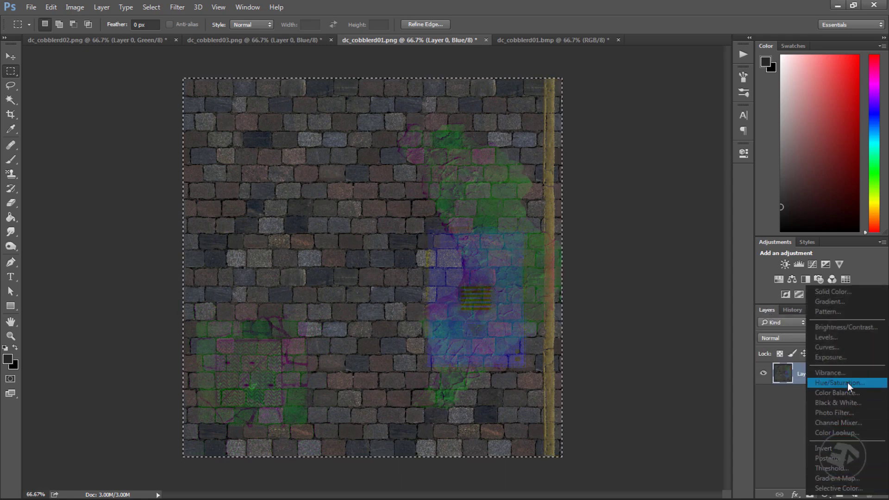
left_click(846, 341)
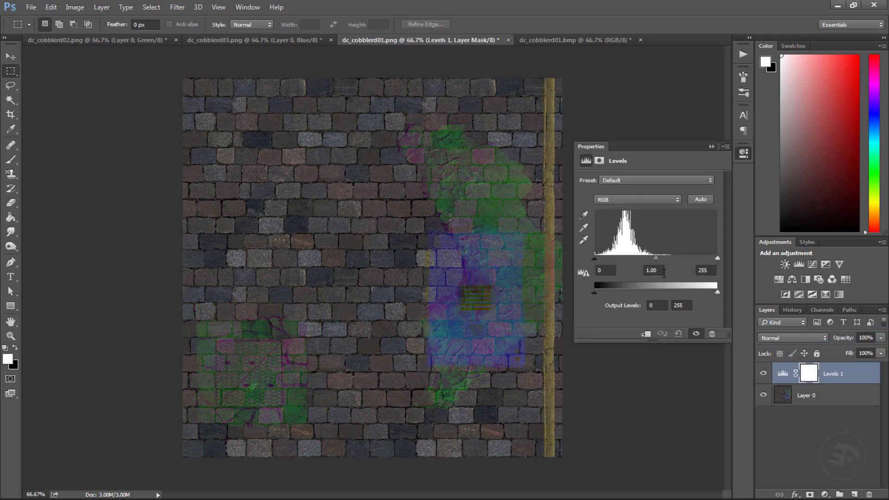
left_click_drag(664, 273, 616, 270)
type("0.45")
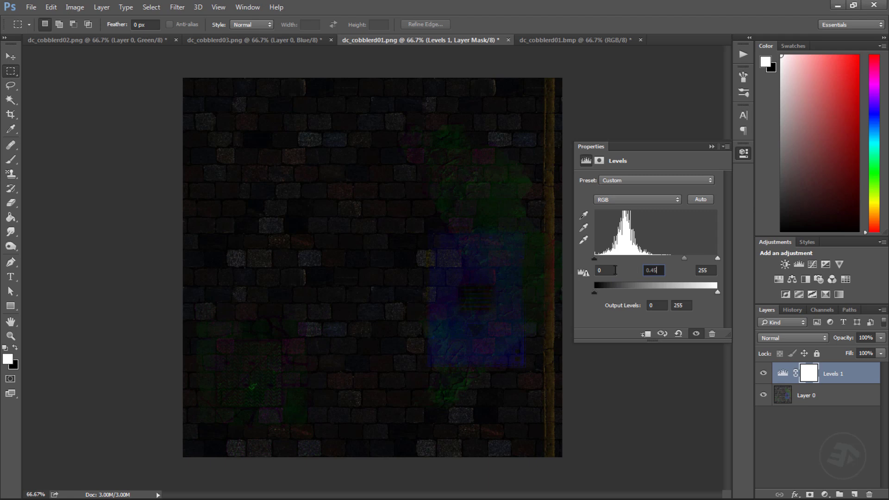
left_click(711, 146)
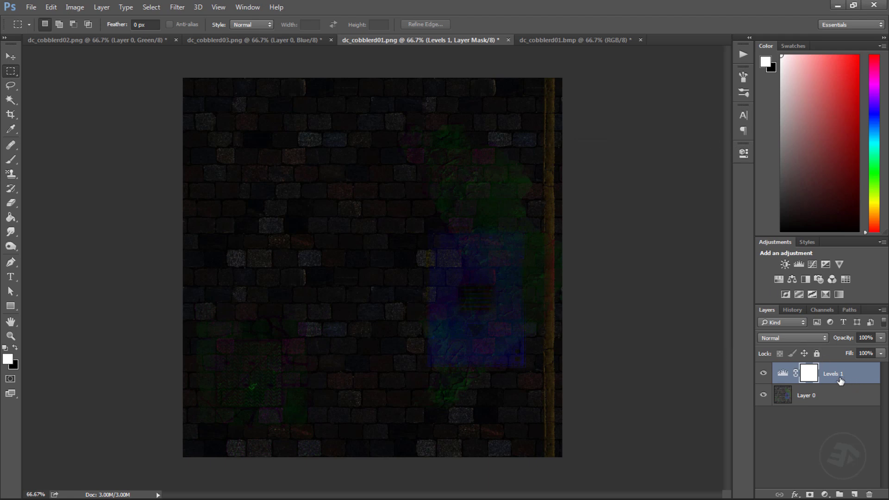
key("ctrl+e")
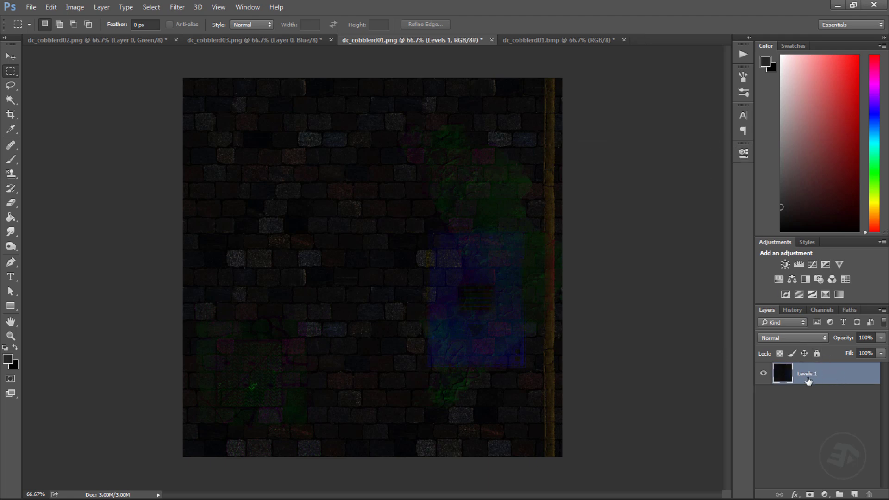
Inspect the darkened red, green and blue channels of dc_cobblerd01.png individually, finishing with the RGB composite selected
left_click(796, 310)
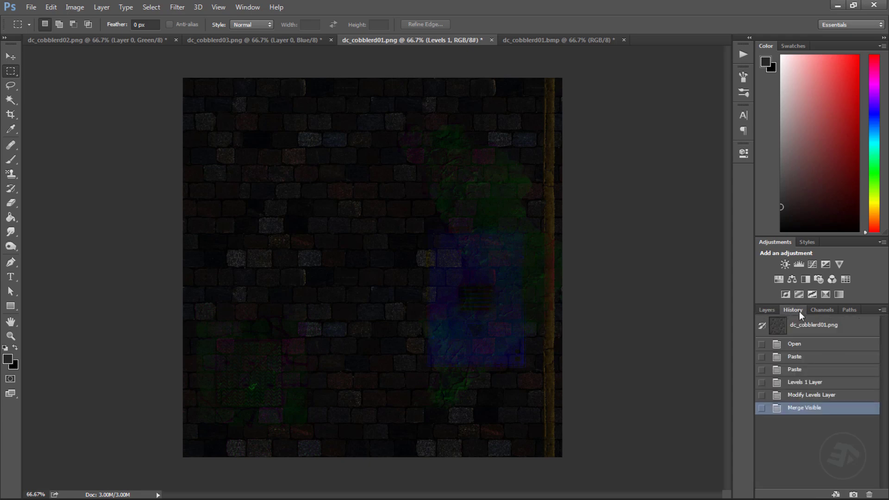
left_click(819, 310)
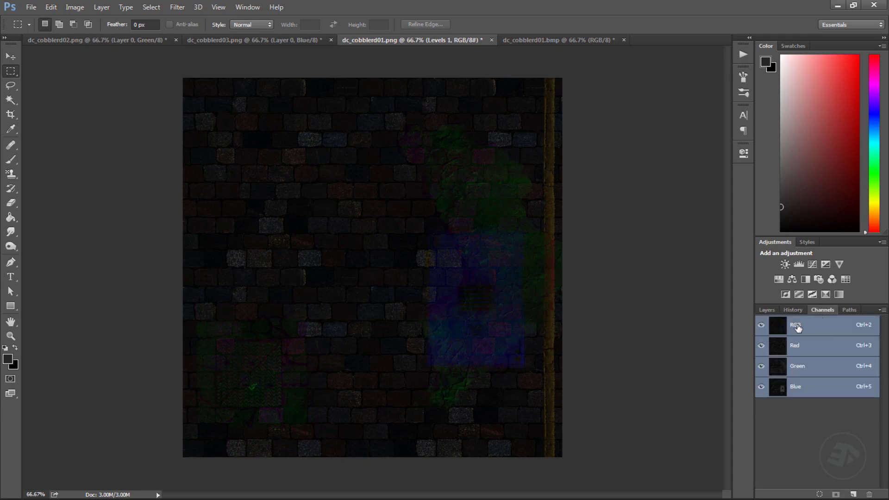
left_click(800, 346)
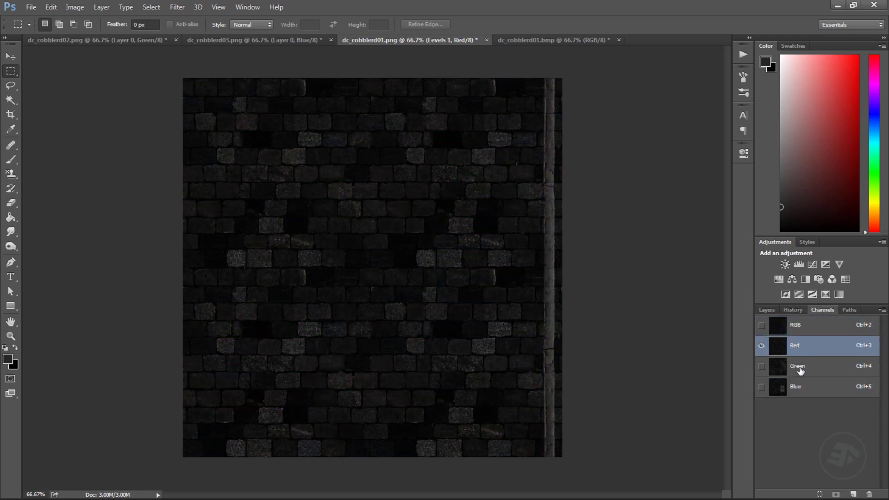
left_click(800, 371)
left_click(796, 391)
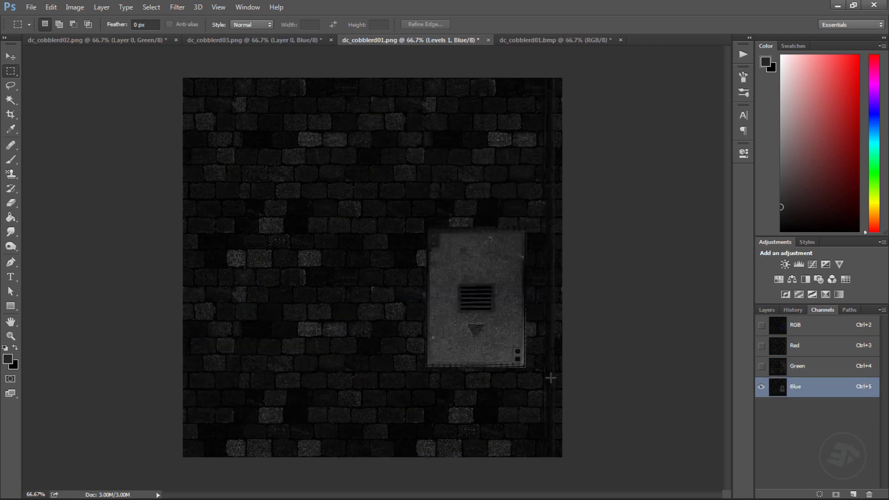
left_click(799, 366)
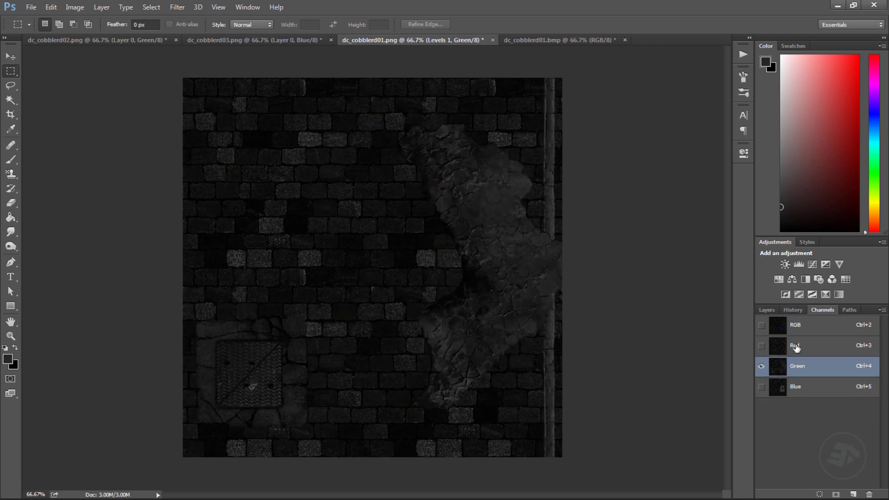
left_click(796, 348)
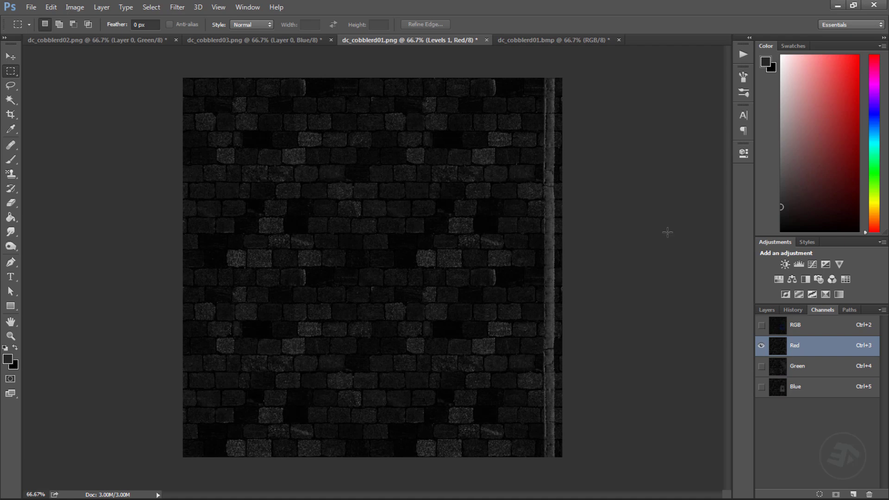
left_click(800, 327)
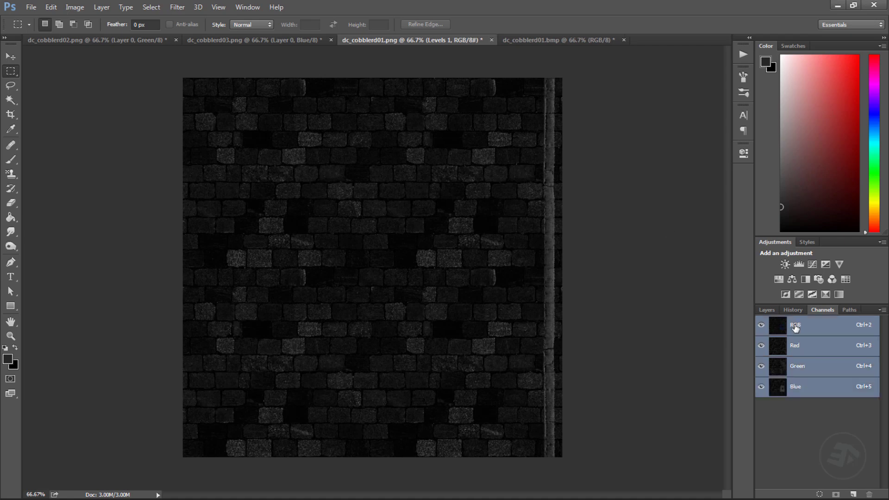